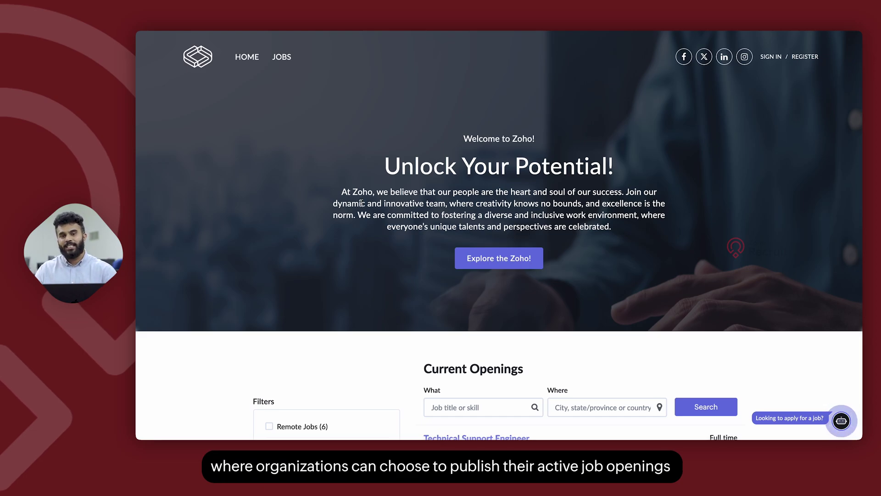
Scroll down through the public career site's job listings.
{"action": "scroll", "coordinate": [362, 203], "scroll_direction": "down", "scroll_amount": 5}
{"action": "scroll", "coordinate": [363, 207], "scroll_direction": "down", "scroll_amount": 1}
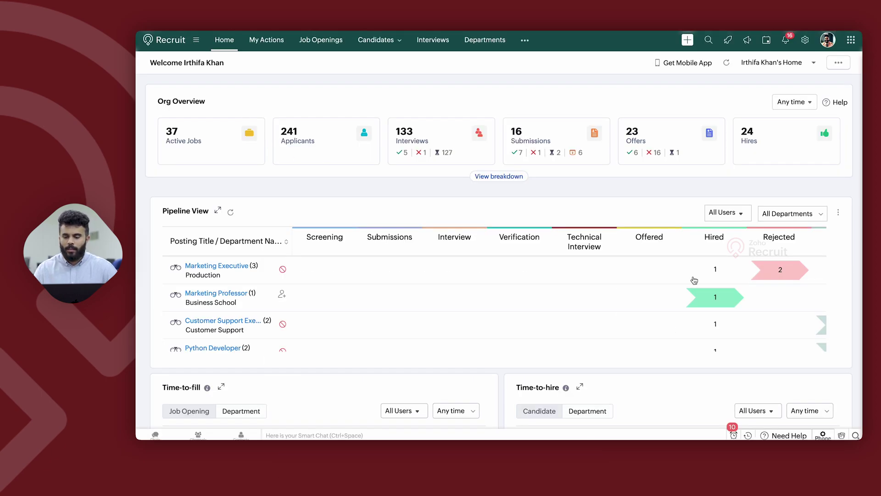
Start a new career site from Career Site settings and review its Language and Custom View options unchanged.
{"action": "left_click", "coordinate": [805, 41]}
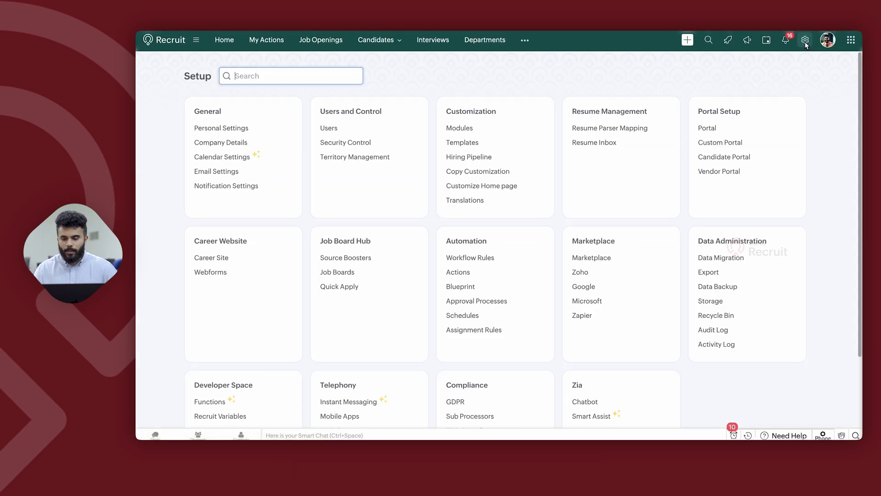
{"action": "left_click", "coordinate": [209, 256]}
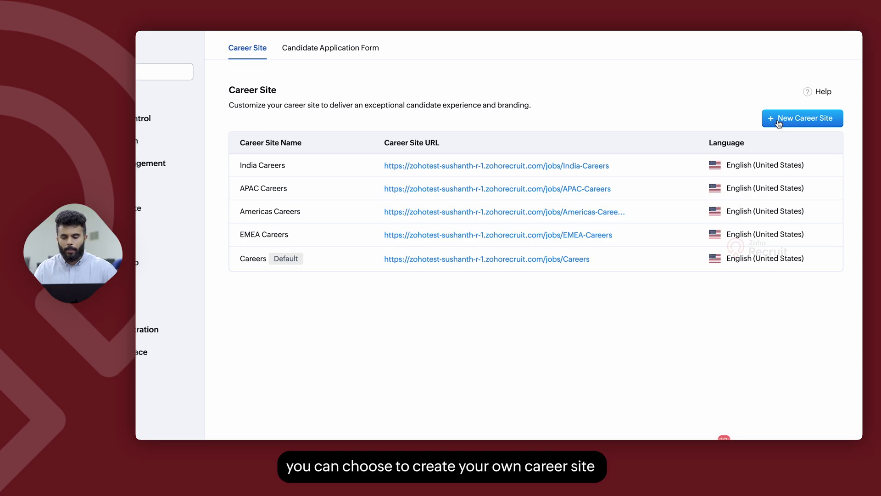
{"action": "left_click", "coordinate": [779, 121]}
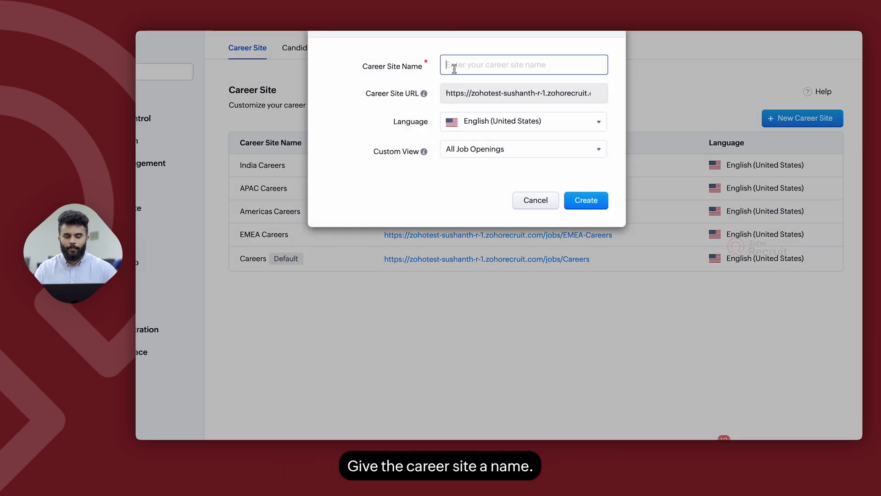
{"action": "left_click", "coordinate": [487, 120]}
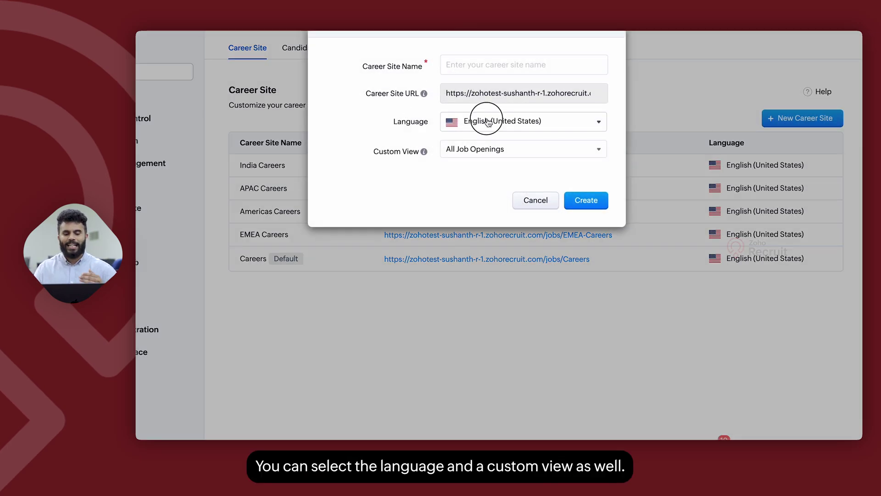
{"action": "left_click", "coordinate": [383, 138]}
{"action": "left_click", "coordinate": [467, 150]}
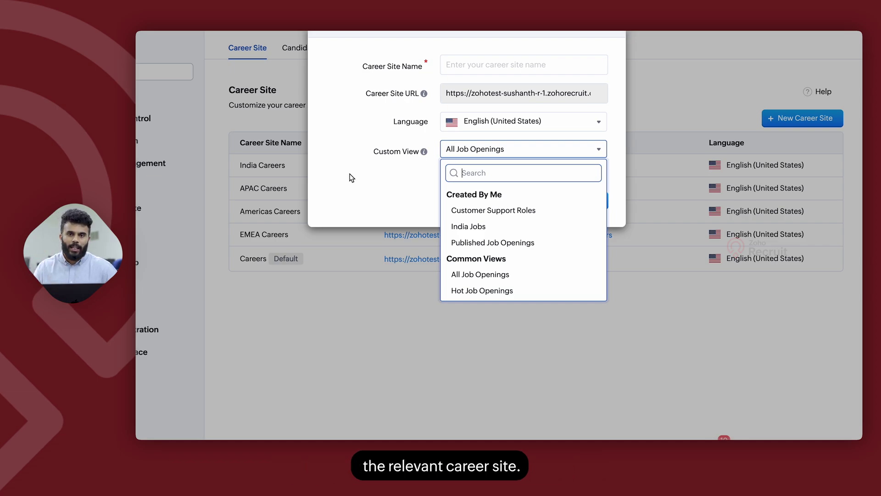
{"action": "left_click", "coordinate": [333, 166]}
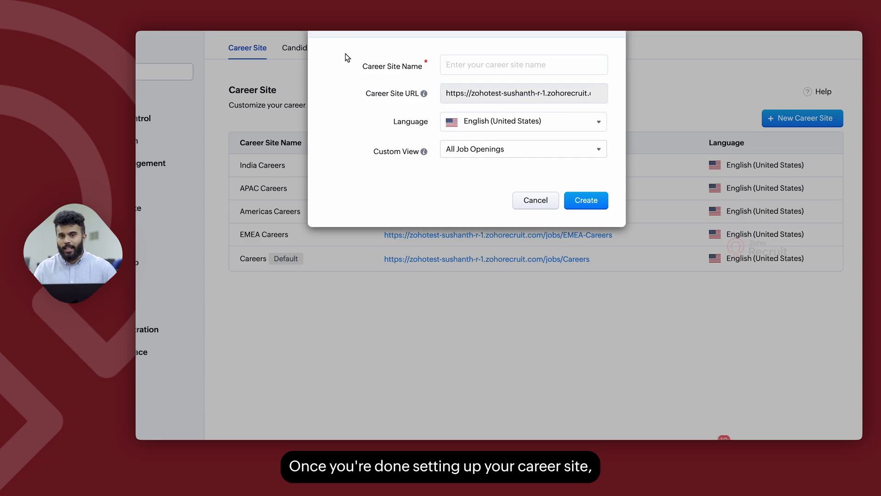
Cancel the new career site and open the default Careers site for customizing.
{"action": "left_click", "coordinate": [529, 199]}
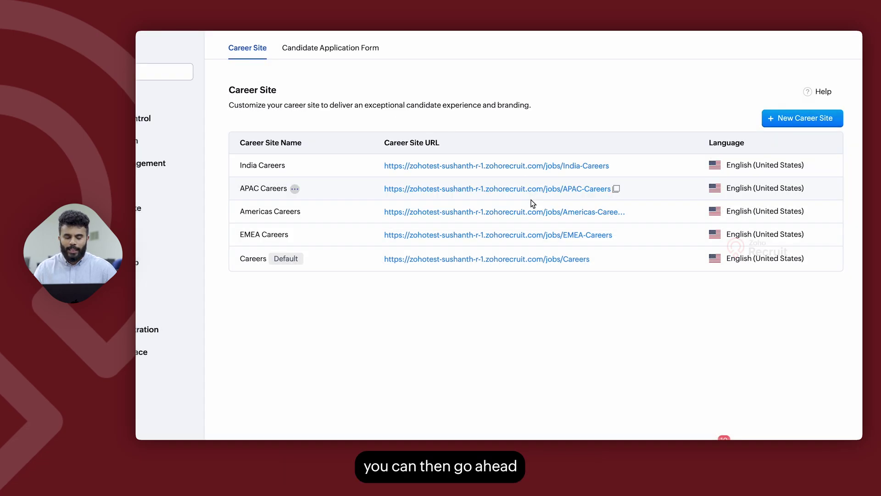
{"action": "mouse_move", "coordinate": [253, 264]}
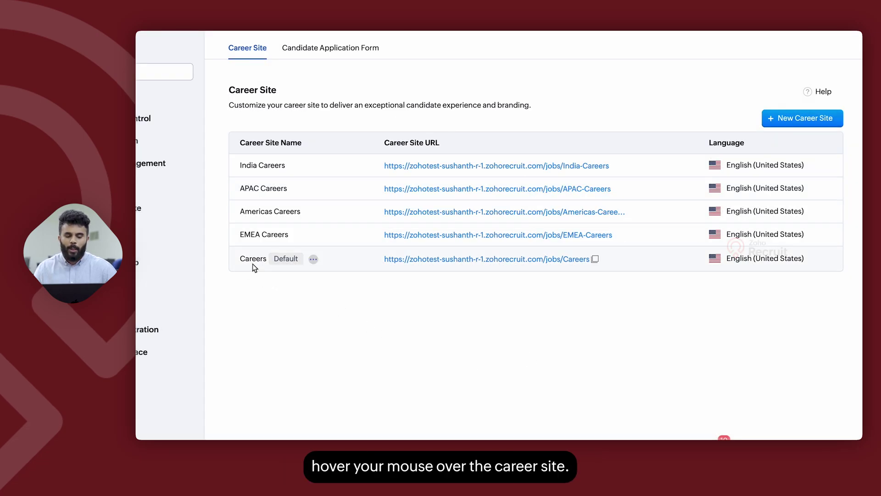
{"action": "left_click", "coordinate": [312, 260]}
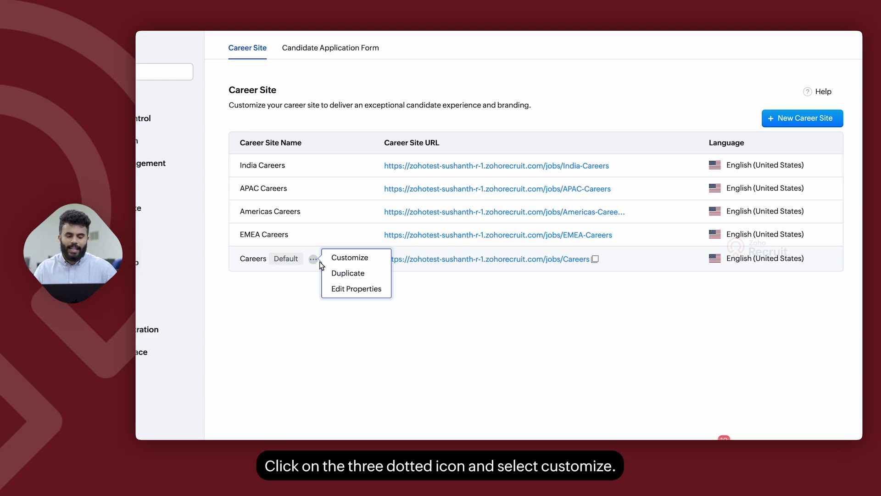
{"action": "left_click", "coordinate": [343, 258]}
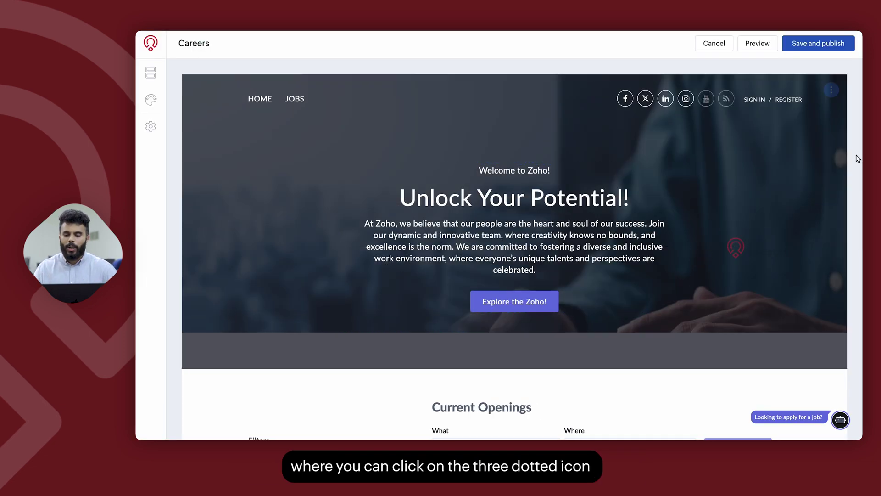
Review the header's layout template, title and description text, social links and sign-in links.
{"action": "left_click", "coordinate": [832, 92]}
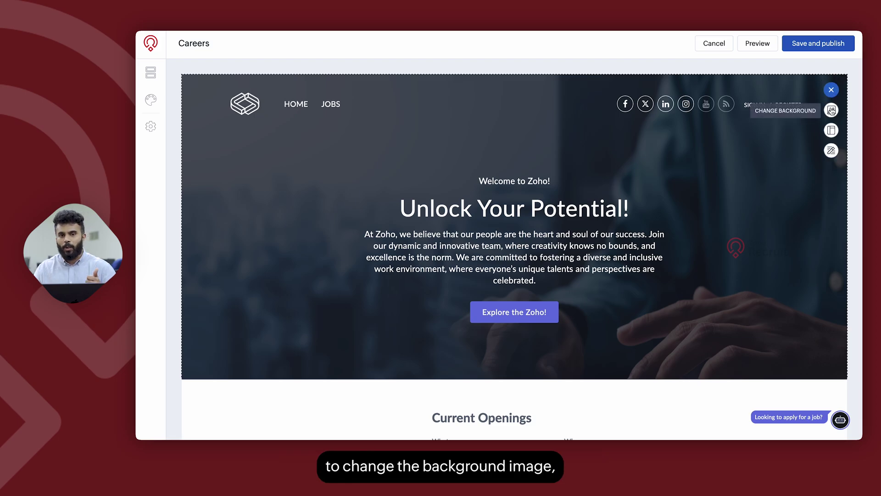
{"action": "left_click", "coordinate": [831, 130]}
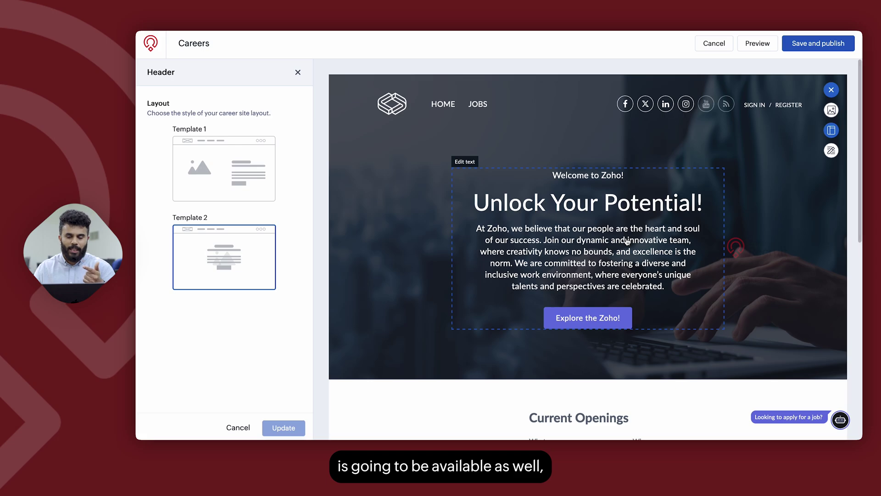
{"action": "left_click", "coordinate": [832, 151]}
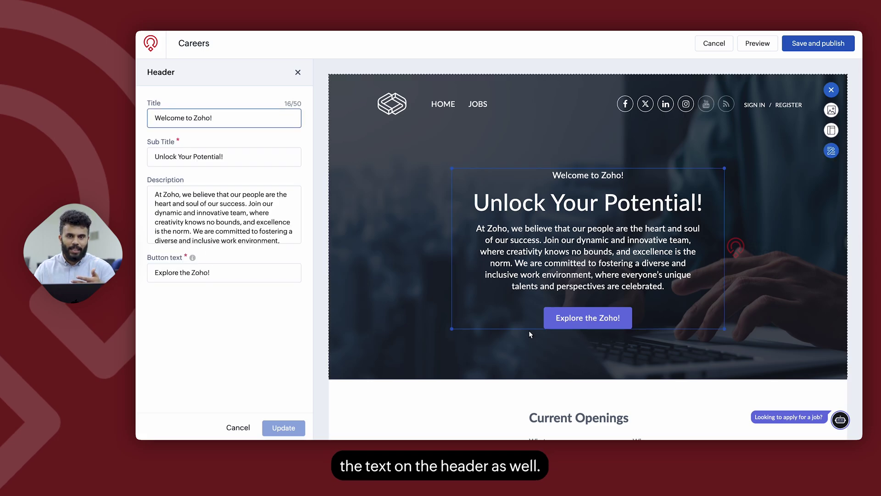
{"action": "left_click", "coordinate": [408, 252]}
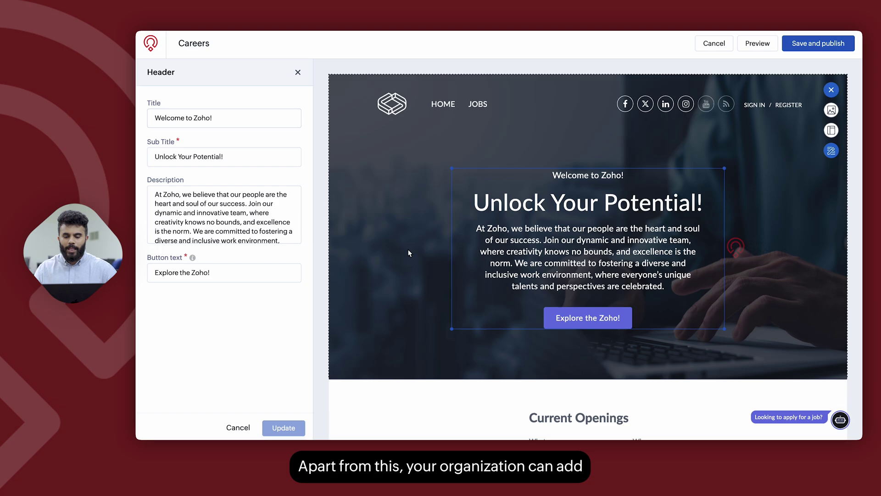
{"action": "left_click", "coordinate": [695, 104]}
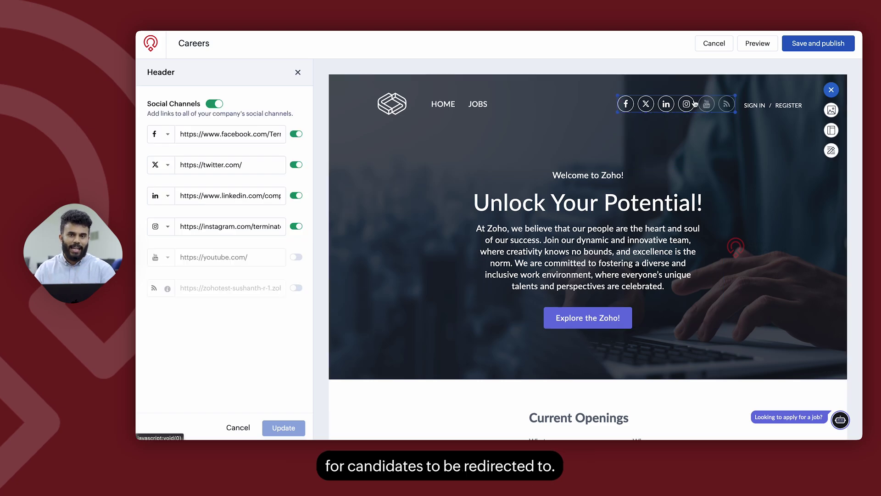
{"action": "left_click", "coordinate": [769, 110]}
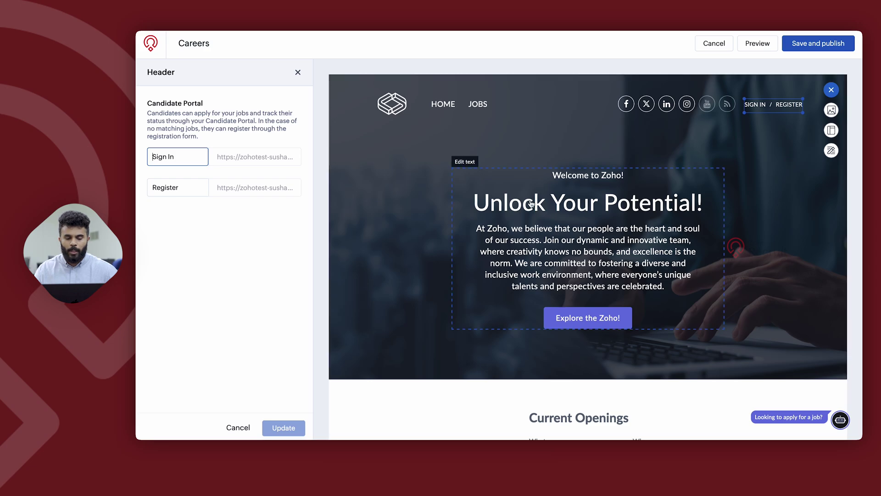
Add an external link to the HOME and JOBS menu, then view the logo and favicon settings.
{"action": "left_click", "coordinate": [457, 105]}
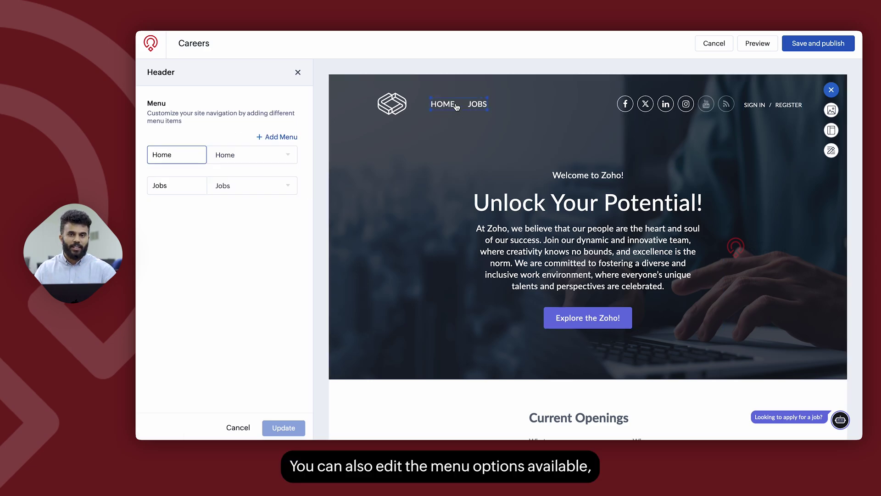
{"action": "left_click", "coordinate": [264, 136]}
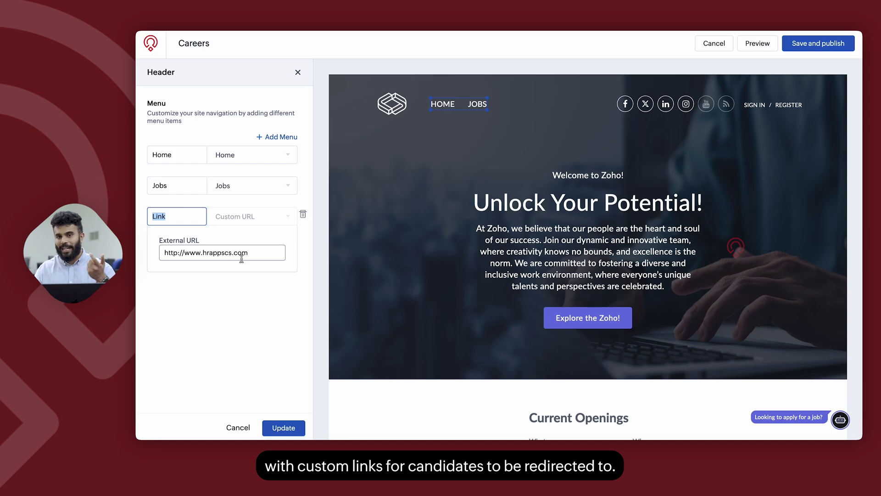
{"action": "left_click", "coordinate": [392, 103]}
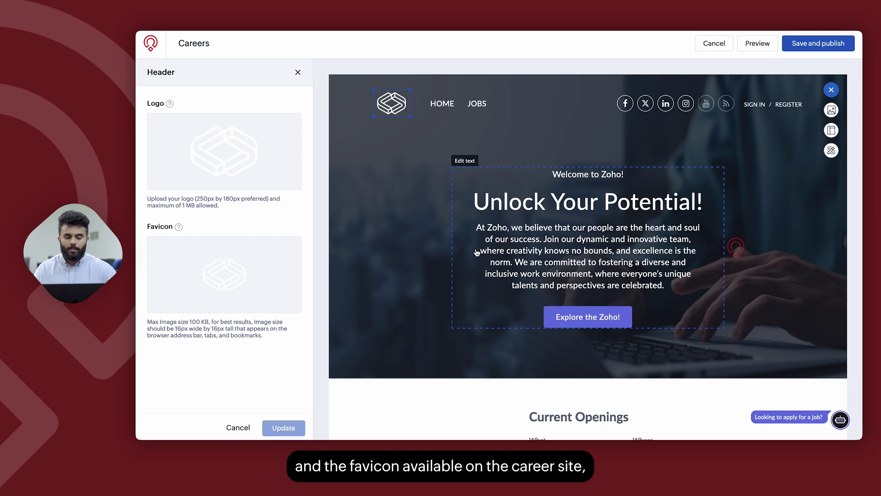
{"action": "scroll", "coordinate": [478, 252], "scroll_direction": "down", "scroll_amount": 3}
{"action": "scroll", "coordinate": [538, 321], "scroll_direction": "down", "scroll_amount": 2}
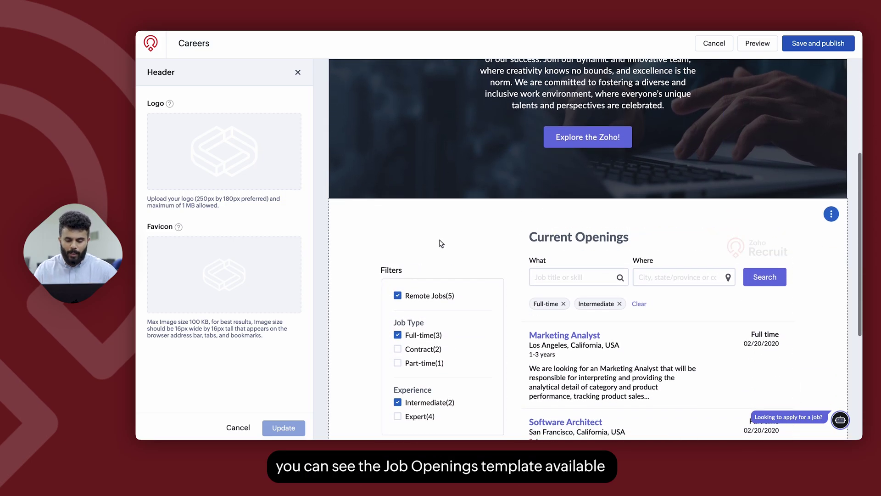
Review the Current Openings title, subtitle and custom view, keeping All Job Openings.
{"action": "left_click", "coordinate": [579, 242]}
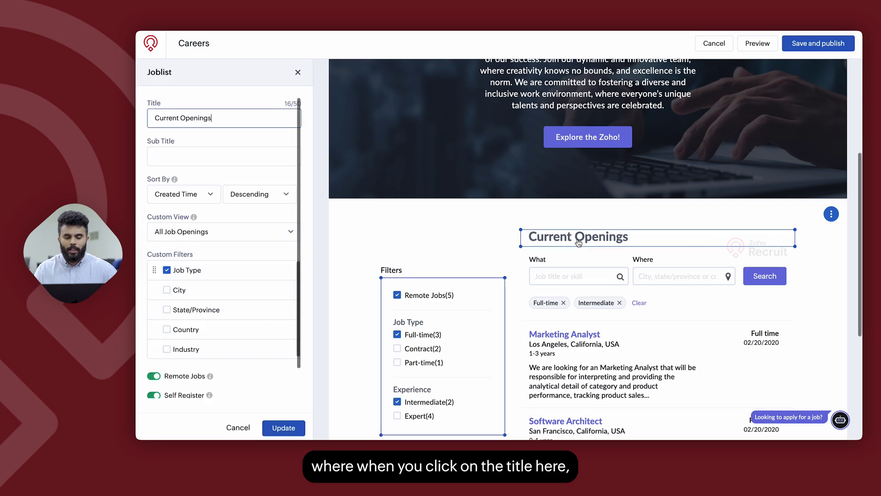
{"action": "left_click", "coordinate": [223, 119]}
{"action": "left_click_drag", "start_coordinate": [222, 120], "coordinate": [152, 118]}
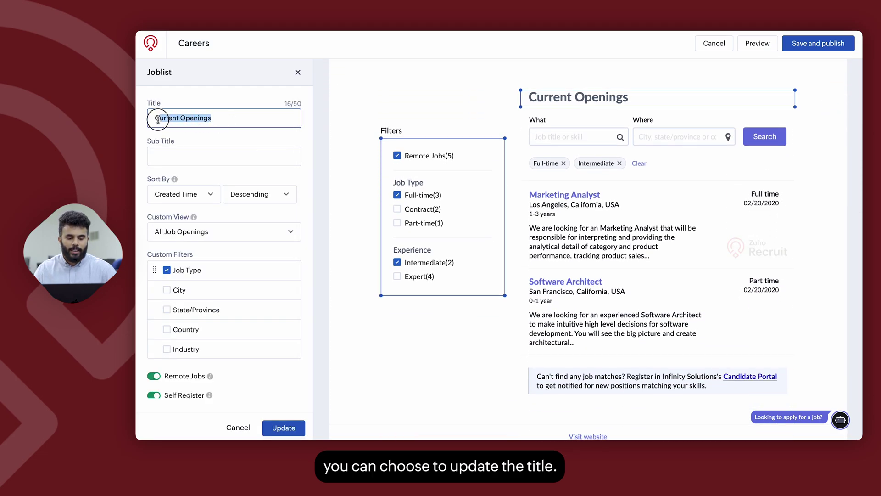
{"action": "left_click", "coordinate": [177, 157]}
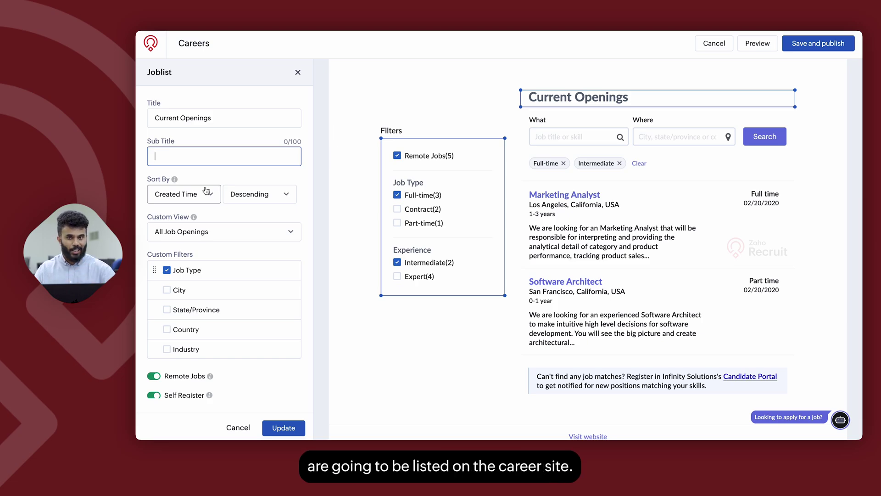
{"action": "left_click", "coordinate": [216, 232]}
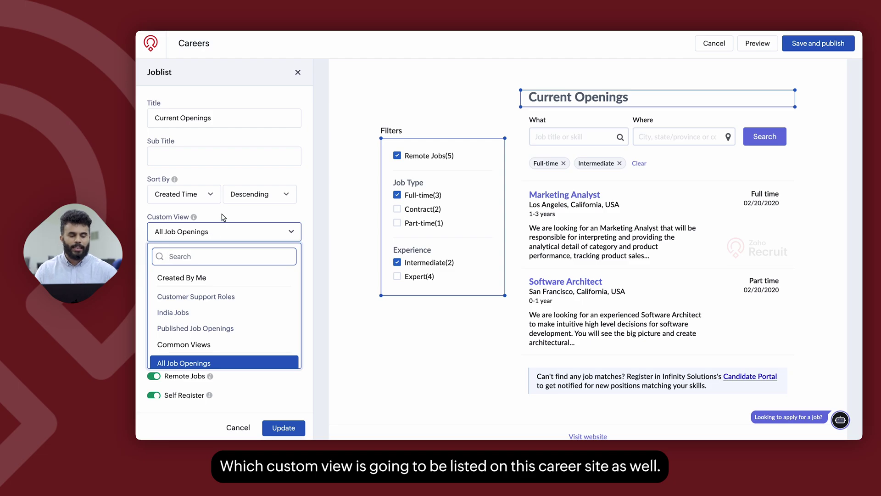
{"action": "left_click", "coordinate": [230, 212]}
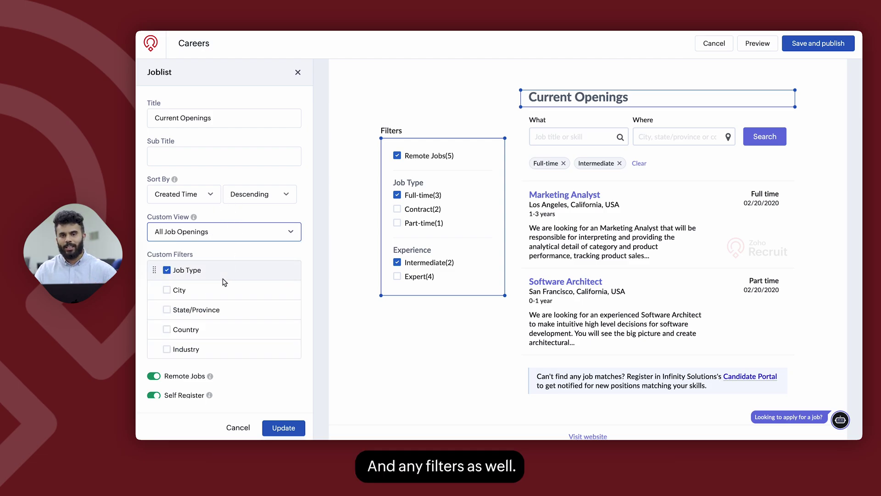
{"action": "scroll", "coordinate": [229, 321], "scroll_direction": "down", "scroll_amount": 1}
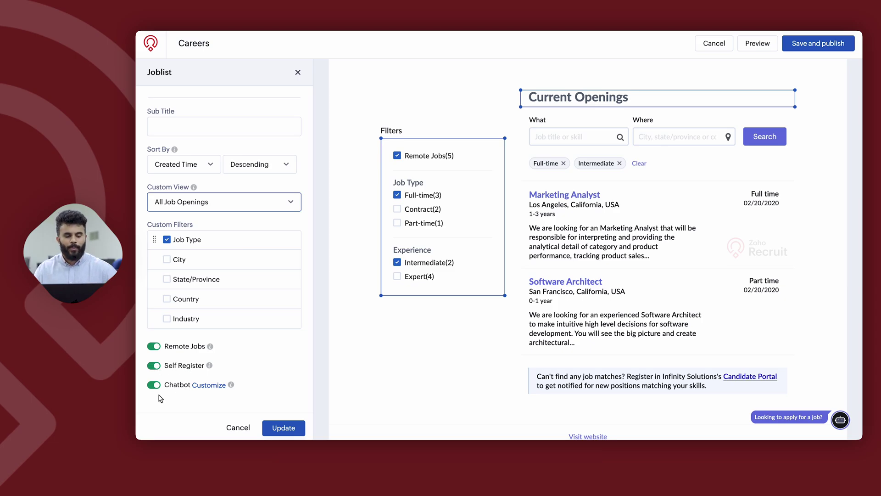
{"action": "left_click", "coordinate": [299, 72]}
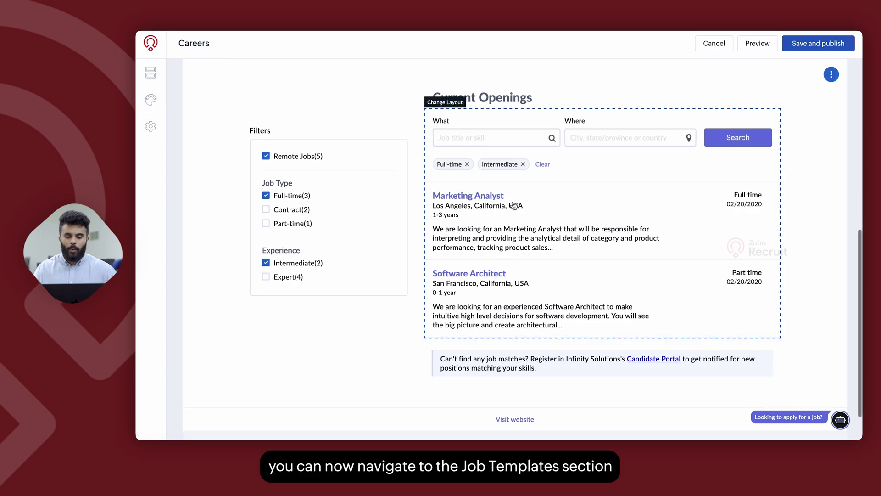
Apply Template 1, then Template 2, and finally Template 3 to the job list layout.
{"action": "left_click", "coordinate": [508, 228]}
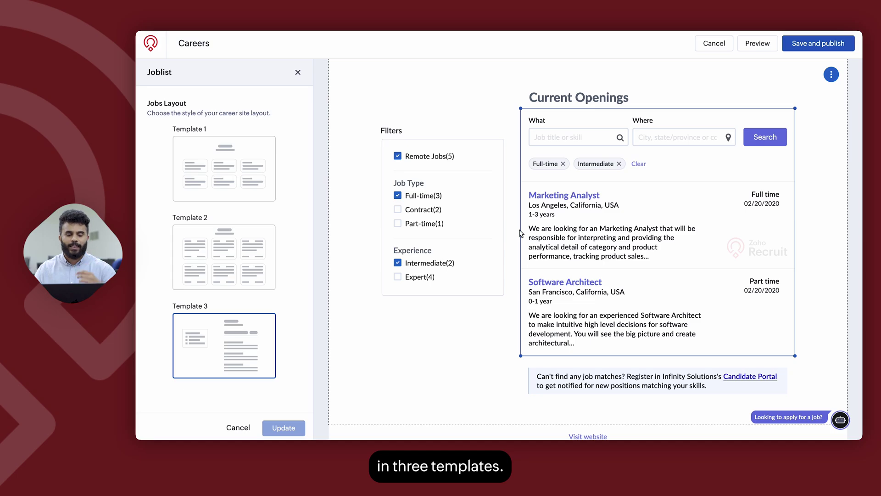
{"action": "left_click", "coordinate": [213, 160]}
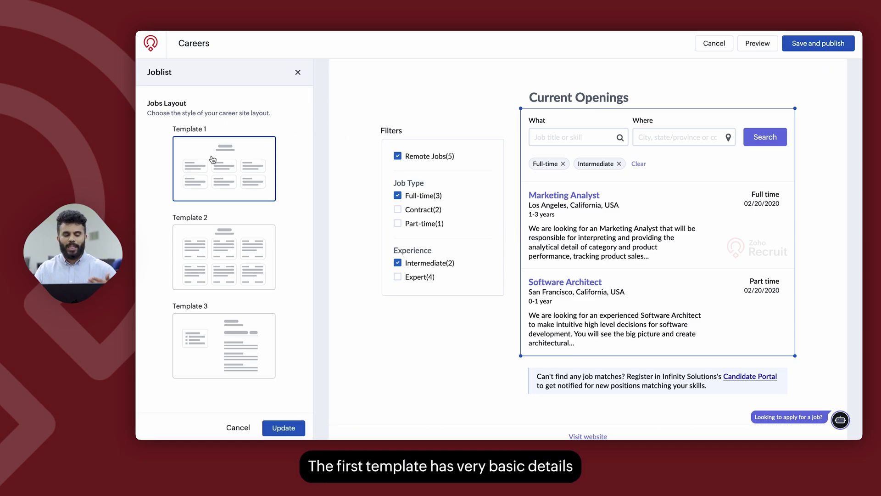
{"action": "left_click", "coordinate": [293, 426]}
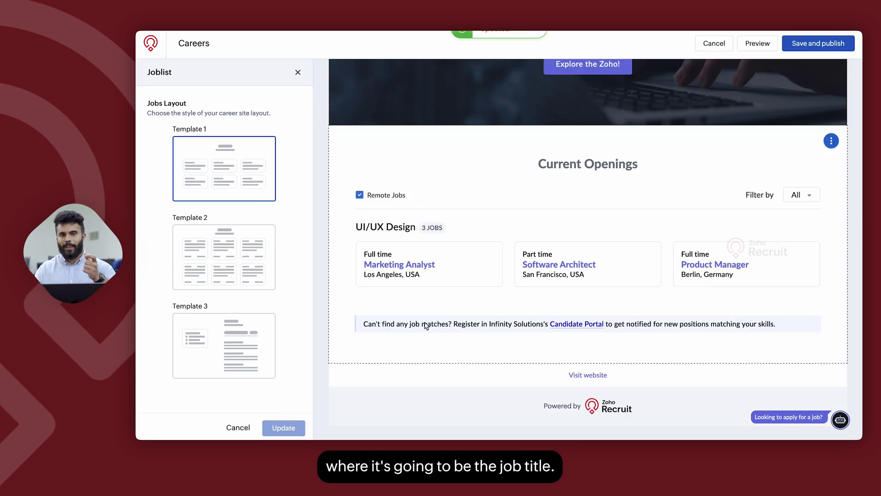
{"action": "left_click", "coordinate": [218, 264]}
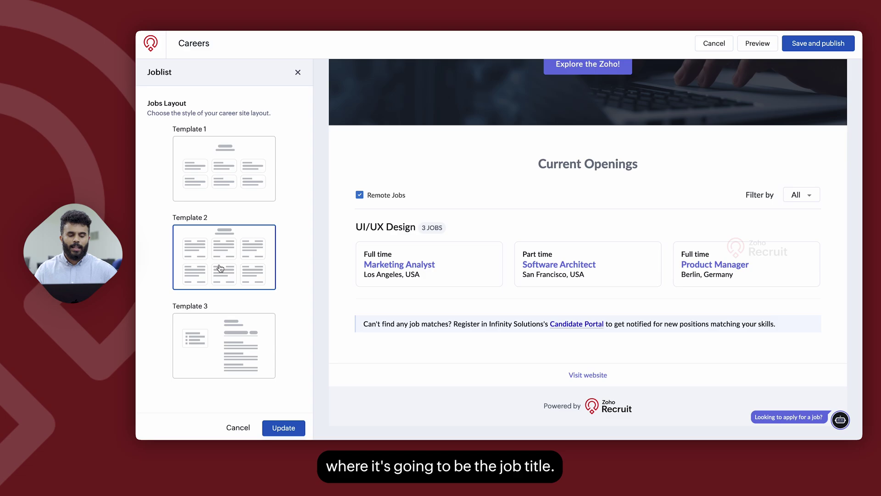
{"action": "left_click", "coordinate": [288, 427]}
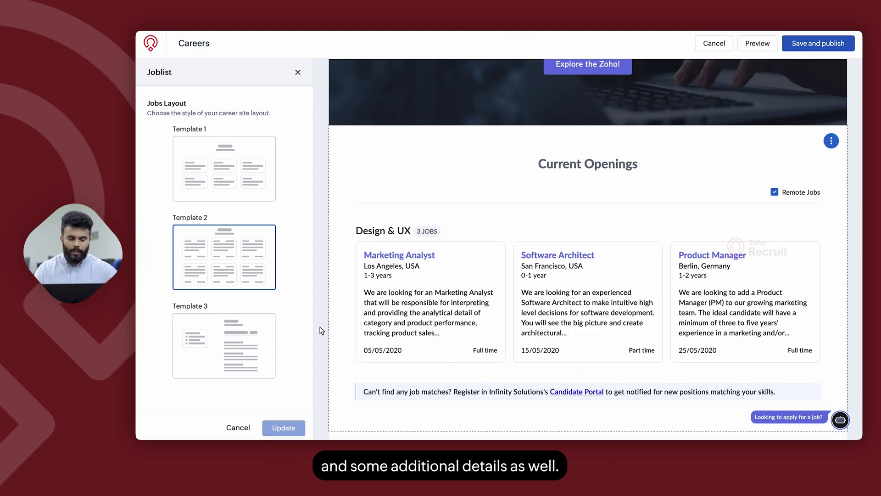
{"action": "left_click", "coordinate": [232, 339]}
{"action": "left_click", "coordinate": [284, 427]}
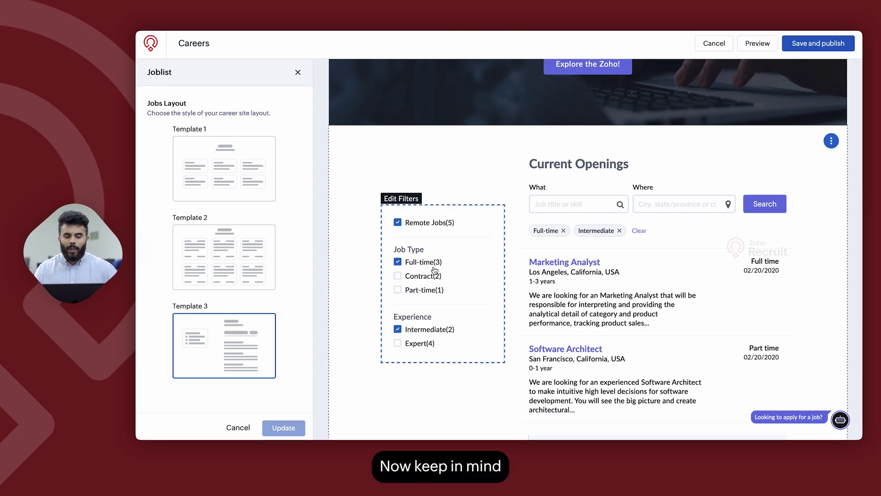
{"action": "left_click", "coordinate": [439, 227]}
{"action": "scroll", "coordinate": [448, 216], "scroll_direction": "down", "scroll_amount": 3}
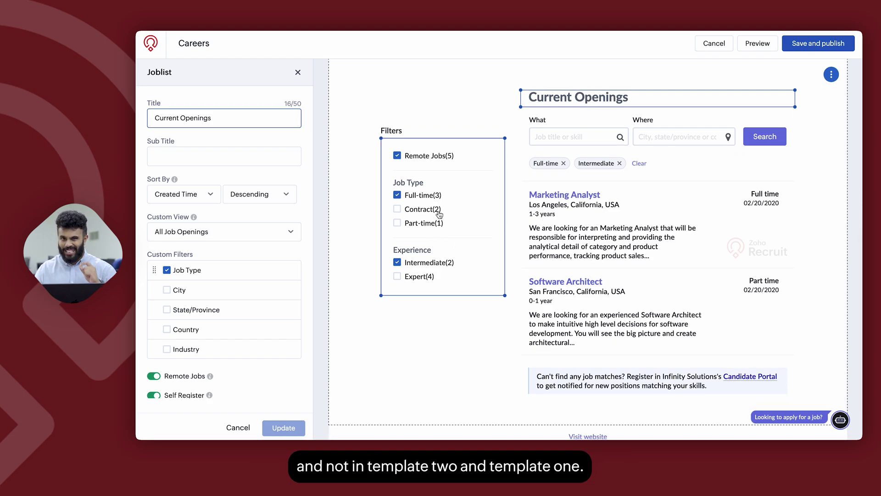
Review the career site's Appearance settings, then its shareable link and embed code.
{"action": "left_click", "coordinate": [298, 72]}
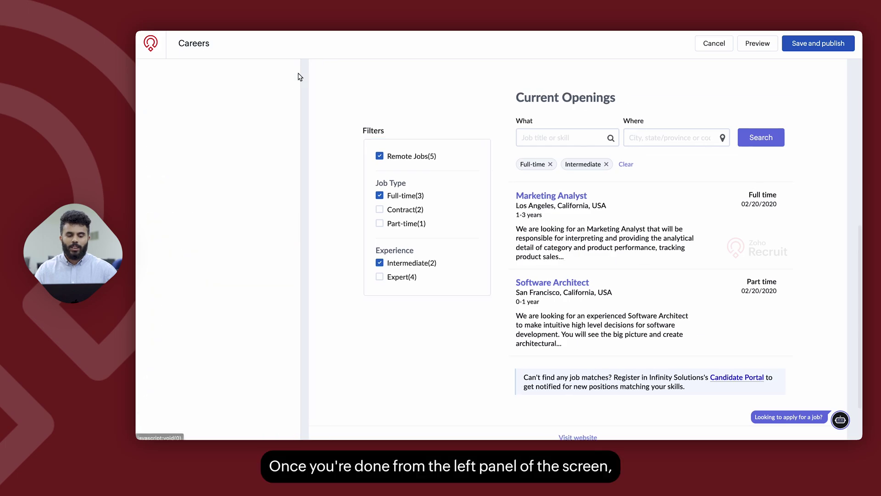
{"action": "left_click", "coordinate": [151, 100]}
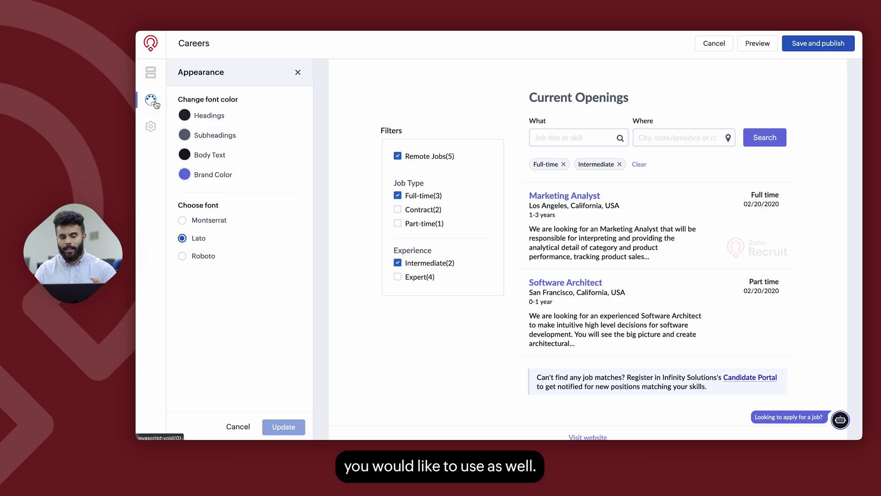
{"action": "left_click", "coordinate": [152, 128]}
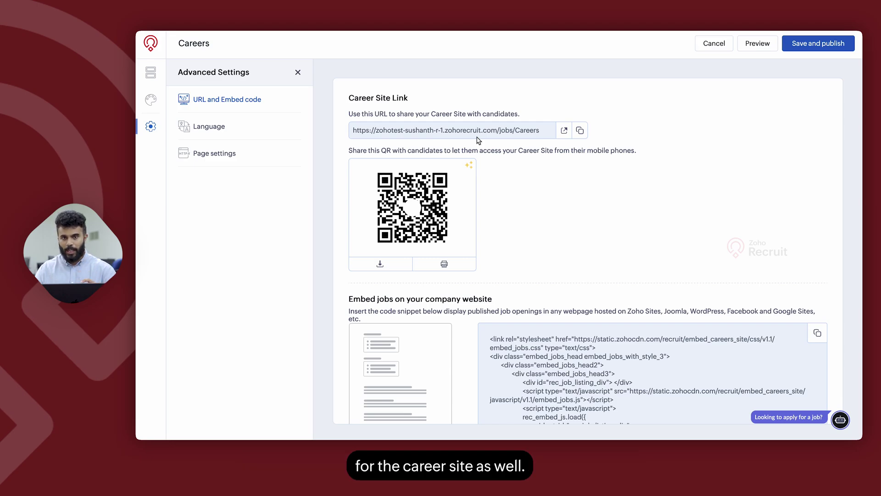
{"action": "scroll", "coordinate": [508, 214], "scroll_direction": "down", "scroll_amount": 2}
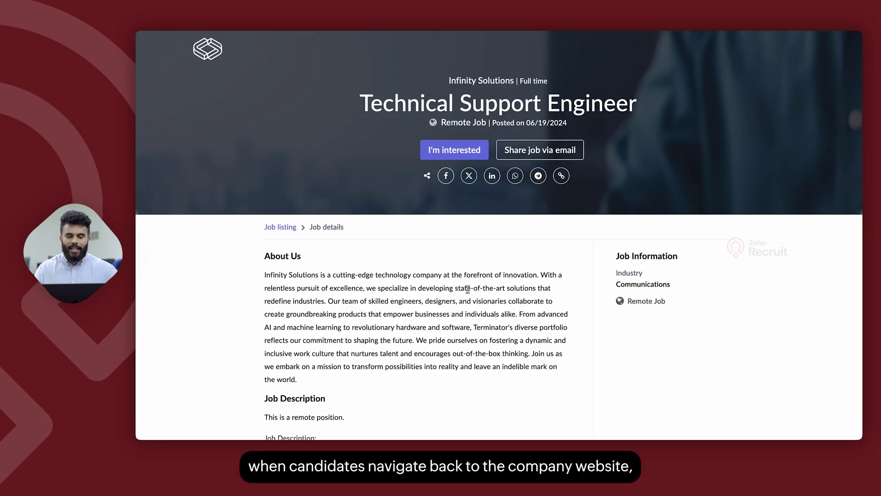
{"action": "scroll", "coordinate": [468, 289], "scroll_direction": "down", "scroll_amount": 15}
Go to the full job listing, try the career assistant chat, and return to the 'Unlock Your Potential!' banner.
{"action": "left_click", "coordinate": [474, 392]}
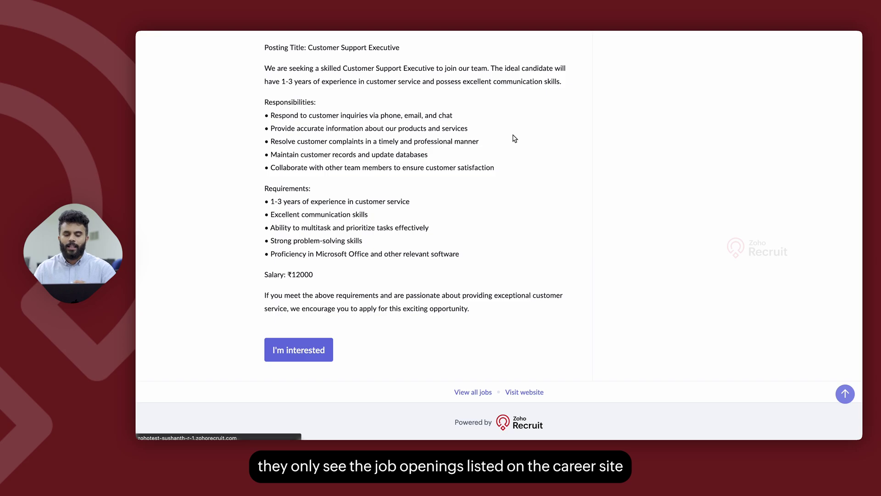
{"action": "scroll", "coordinate": [515, 138], "scroll_direction": "down", "scroll_amount": 6}
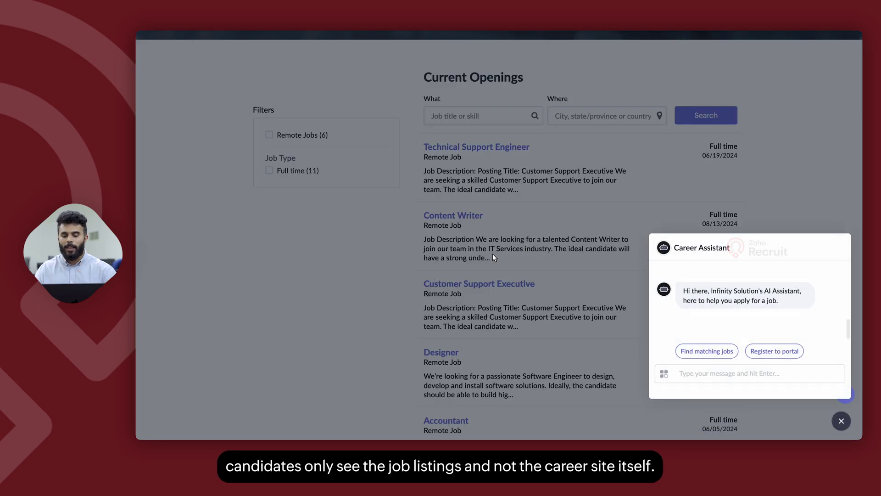
{"action": "left_click", "coordinate": [493, 254]}
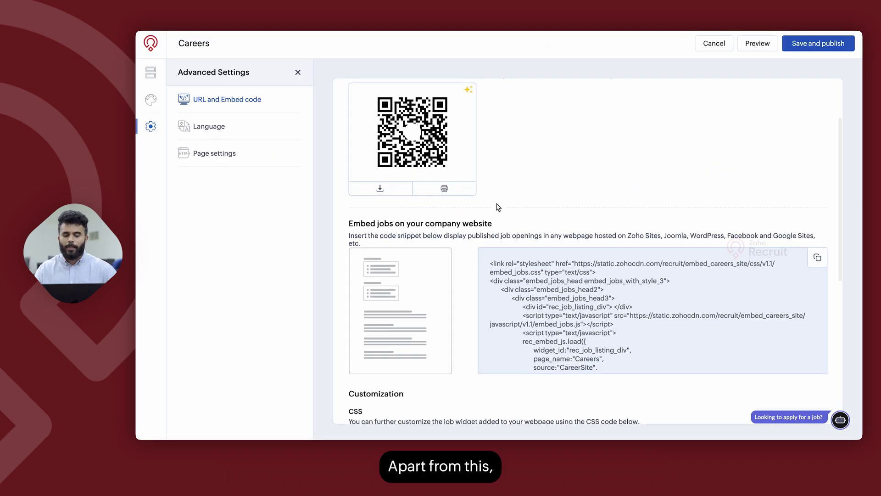
{"action": "scroll", "coordinate": [499, 206], "scroll_direction": "up", "scroll_amount": 3}
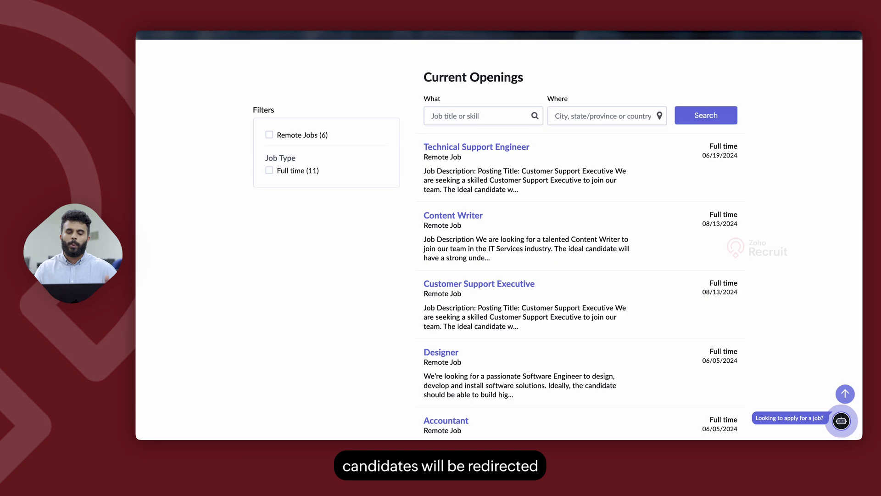
{"action": "scroll", "coordinate": [448, 188], "scroll_direction": "up", "scroll_amount": 6}
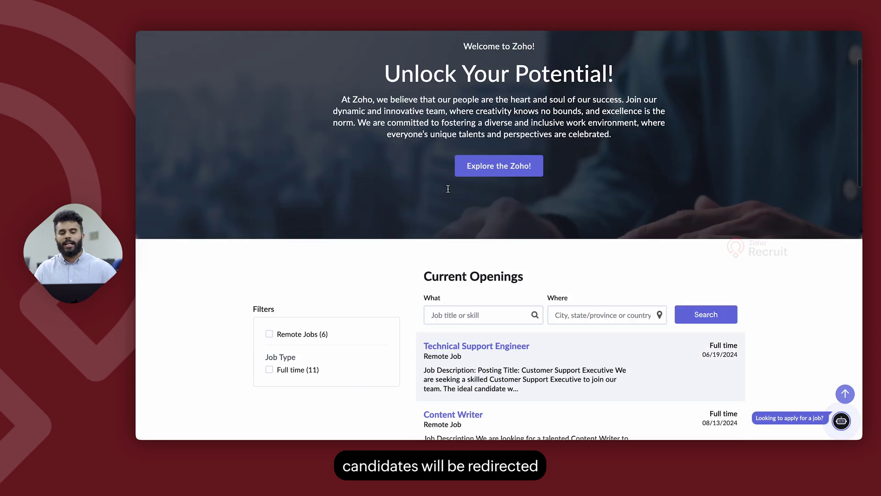